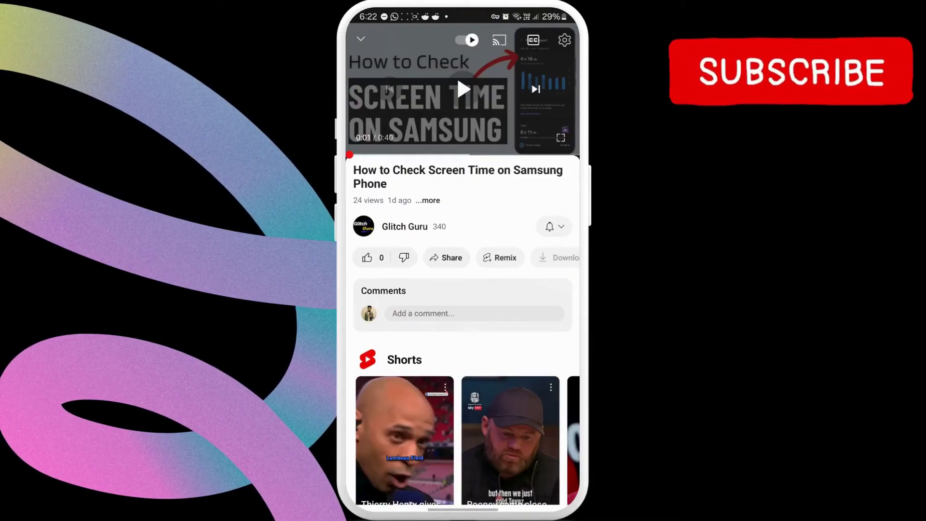
# Switch Ambient mode off in the video's additional settings, then return to the home screen
pyautogui.click(565, 39)
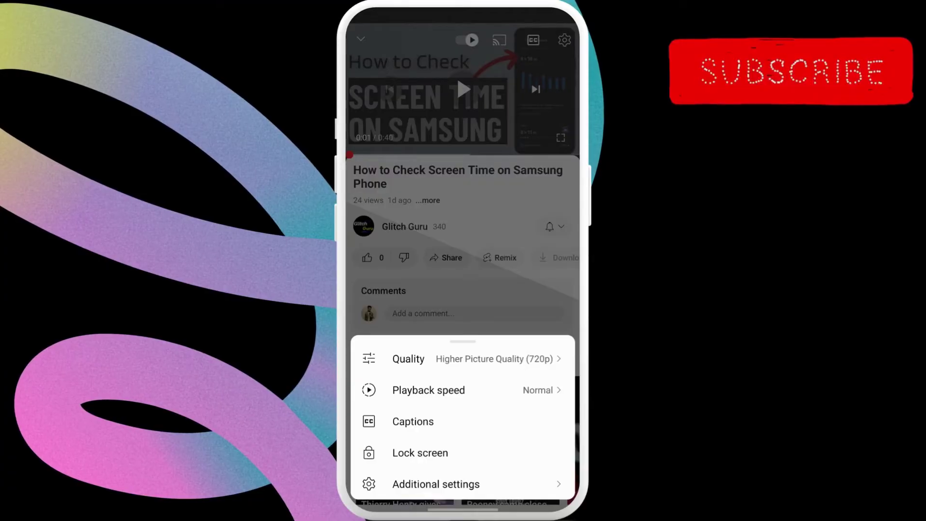
pyautogui.click(479, 483)
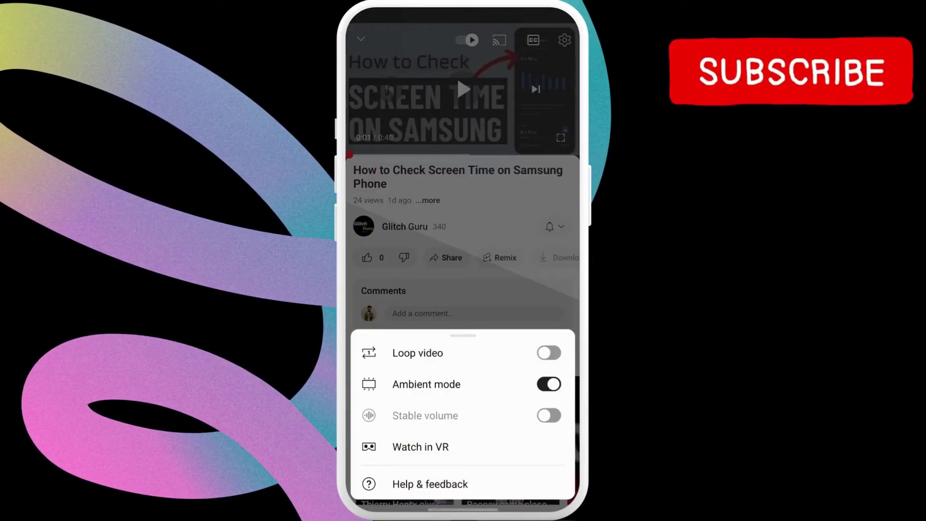
pyautogui.click(549, 384)
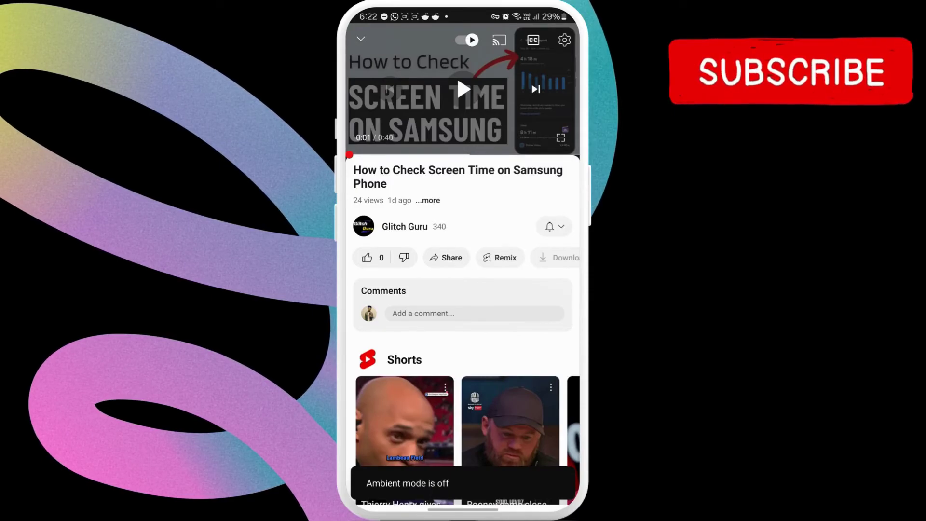
pyautogui.press('super')
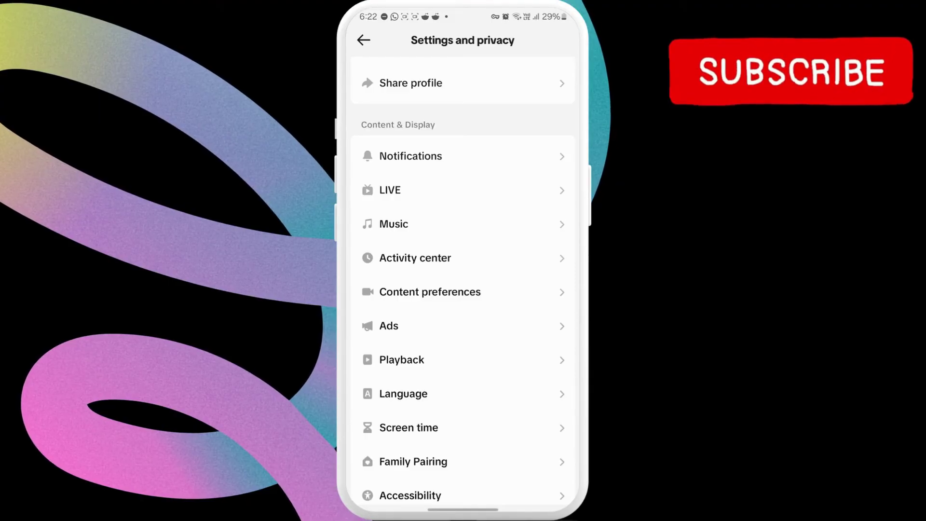
# Switch off Auto volume adjustment on TikTok's Playback page
pyautogui.click(435, 360)
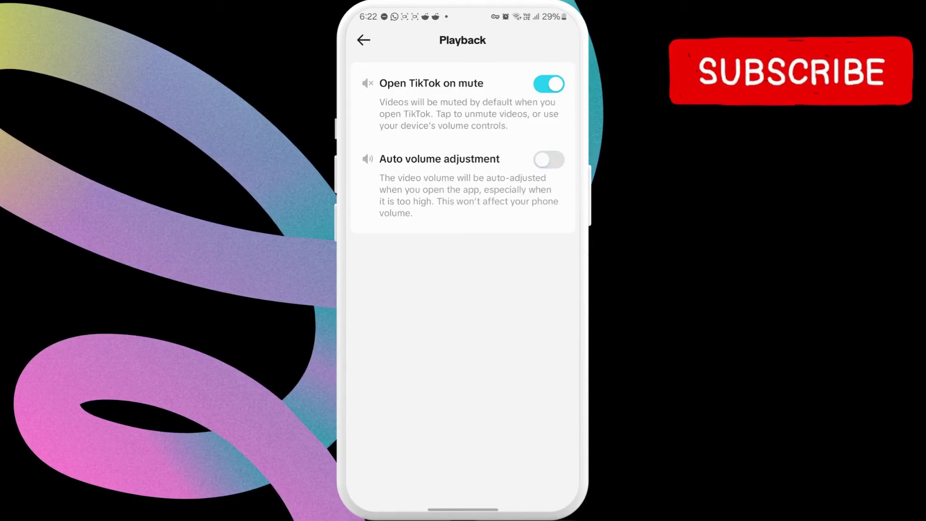
pyautogui.click(459, 165)
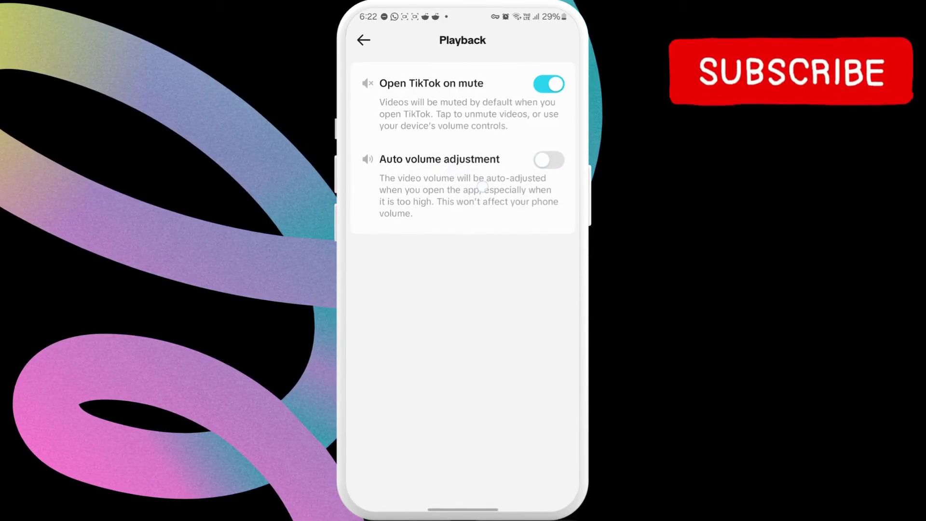